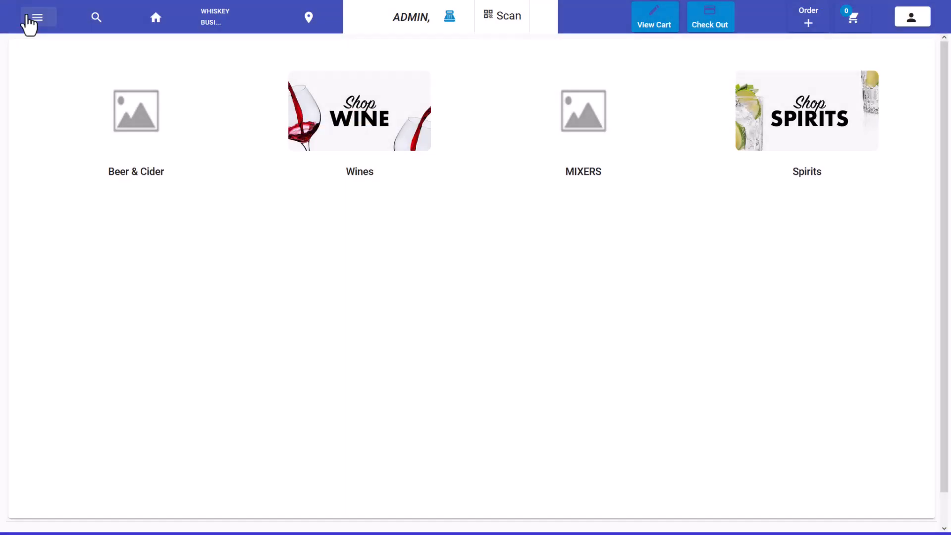
- Search the contact profiles for "Southern"
{"action": "left_click", "coordinate": [28, 17]}
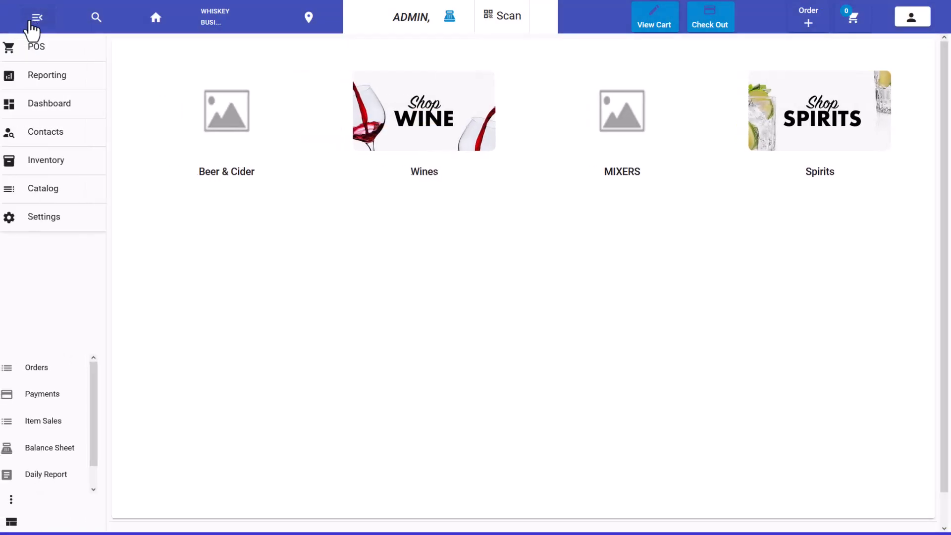
{"action": "left_click", "coordinate": [44, 141]}
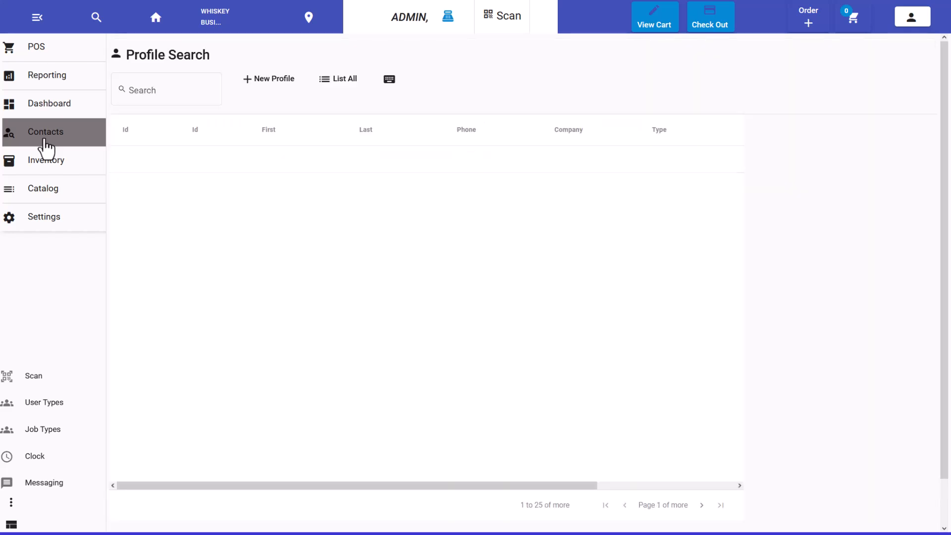
{"action": "left_click", "coordinate": [177, 94]}
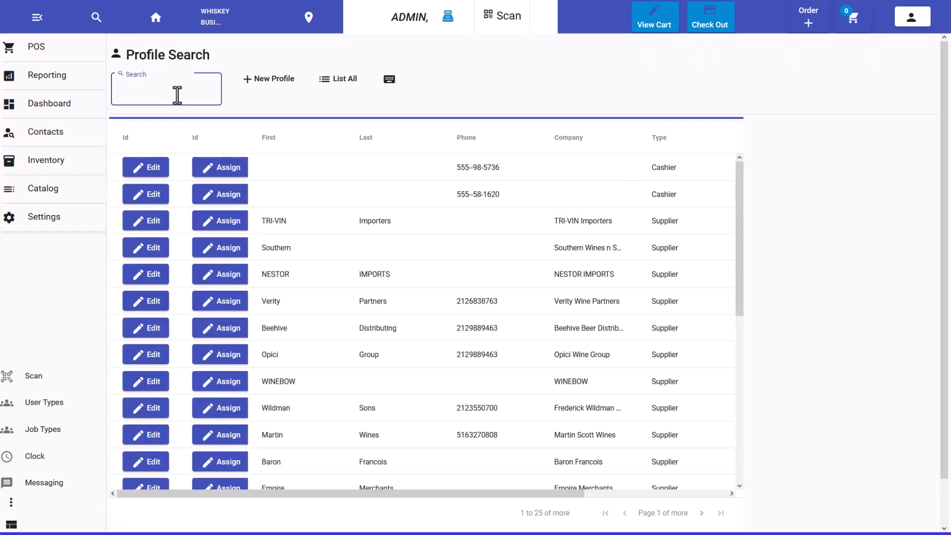
{"action": "type", "text": "Southern"}
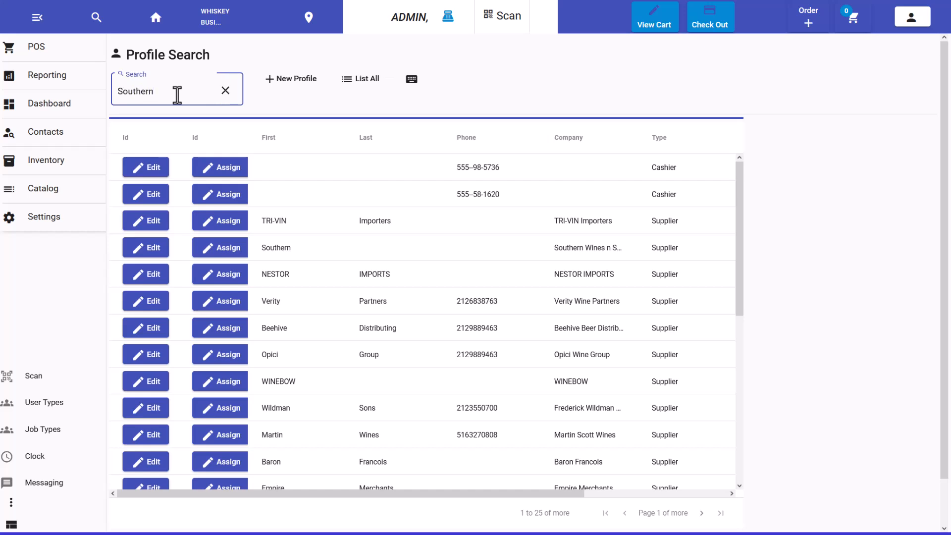
- Generate a reorder list purchase order from the Southern supplier's profile and view it in the cart
{"action": "left_click", "coordinate": [155, 169]}
{"action": "left_click", "coordinate": [824, 105]}
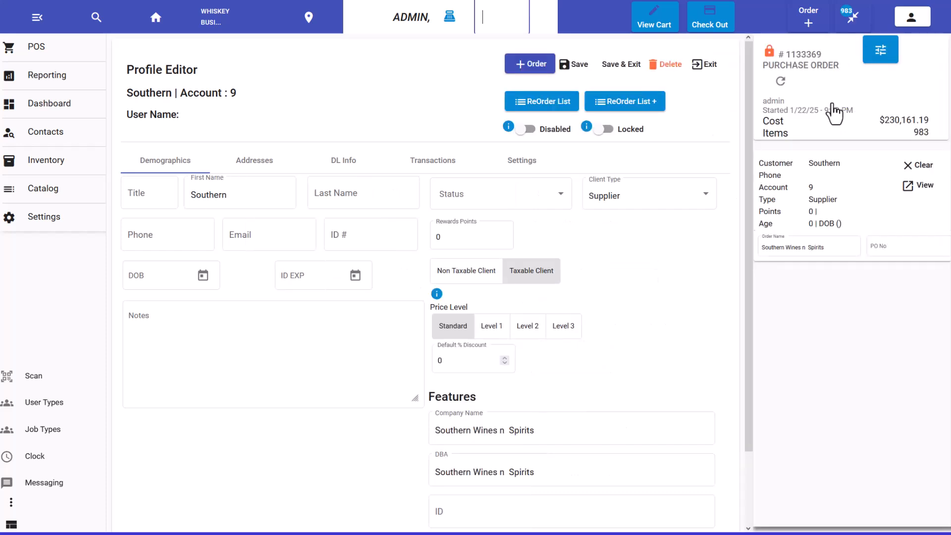
{"action": "left_click", "coordinate": [669, 24]}
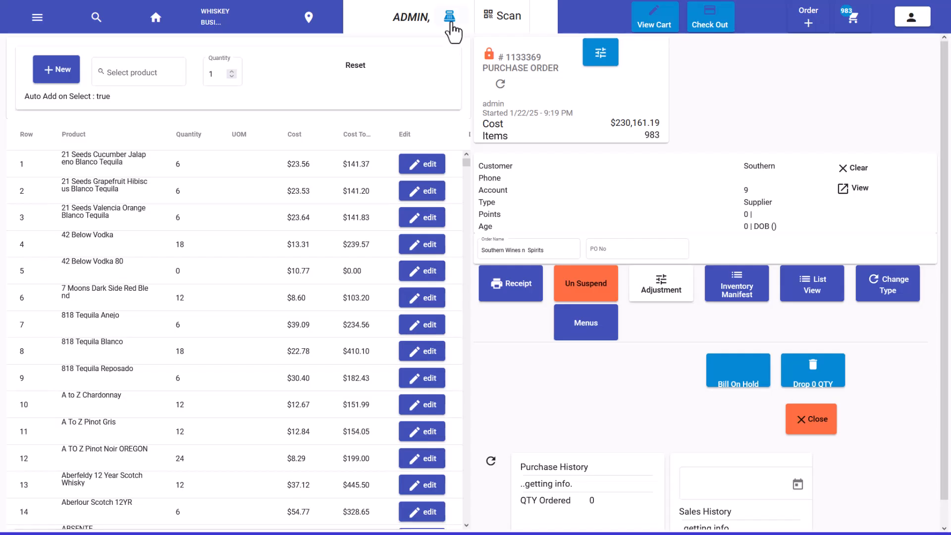
- Start a new purchase order from the orders list
{"action": "left_click", "coordinate": [450, 19]}
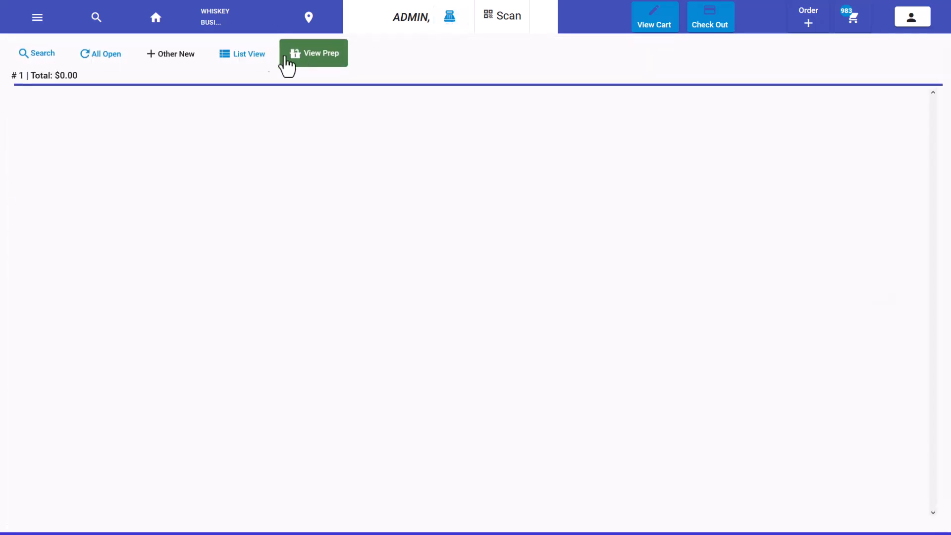
{"action": "left_click", "coordinate": [160, 64]}
{"action": "left_click", "coordinate": [214, 425]}
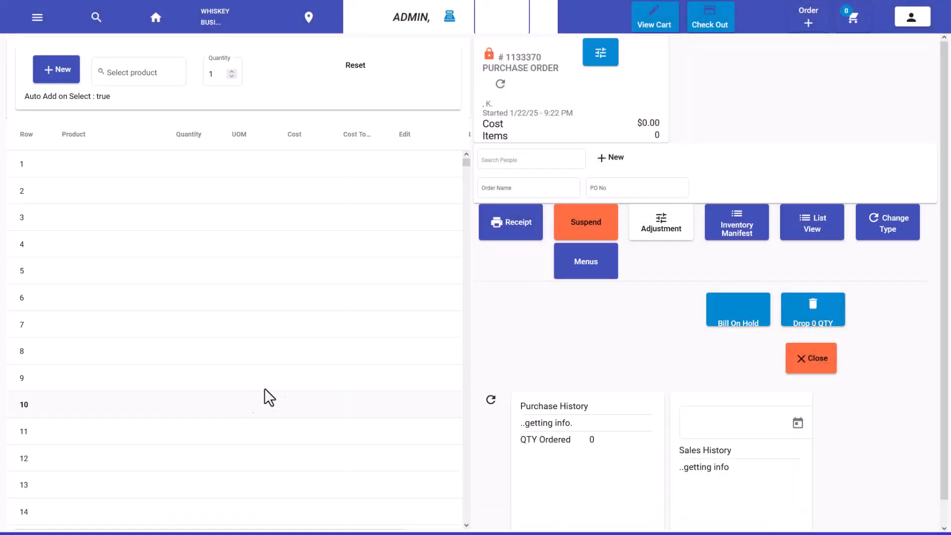
- Assign the supplier Southern to the new purchase order and enter its PO number
{"action": "left_click", "coordinate": [502, 163]}
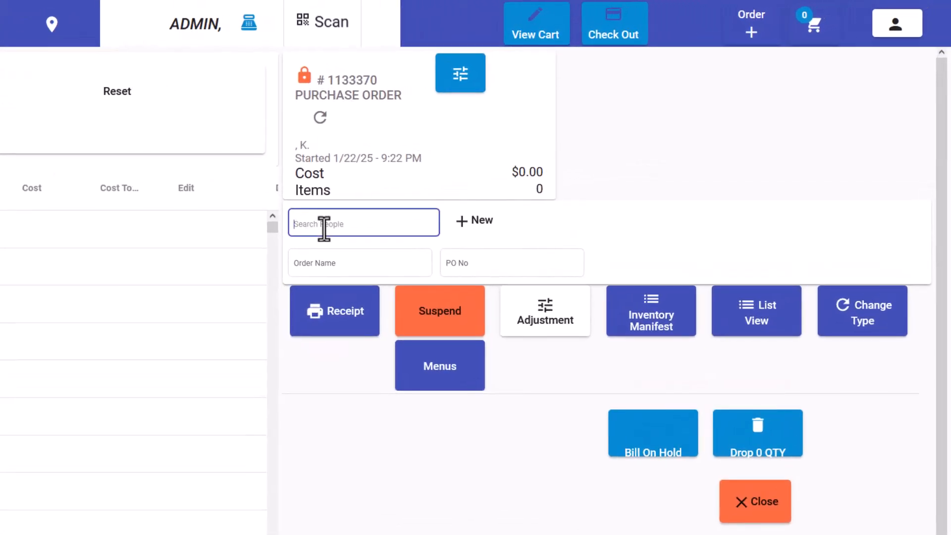
{"action": "type", "text": "Southern"}
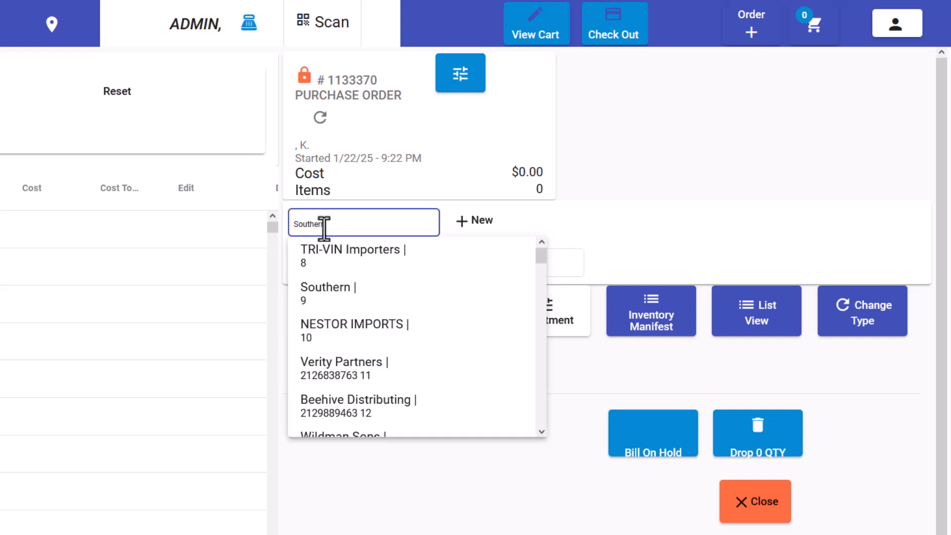
{"action": "left_click", "coordinate": [331, 258]}
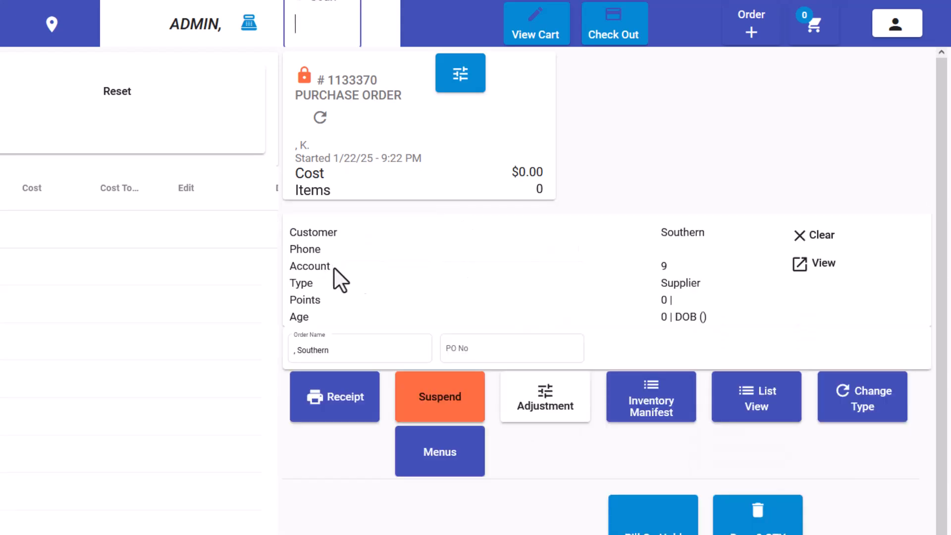
{"action": "left_click", "coordinate": [473, 343]}
{"action": "type", "text": "1531513"}
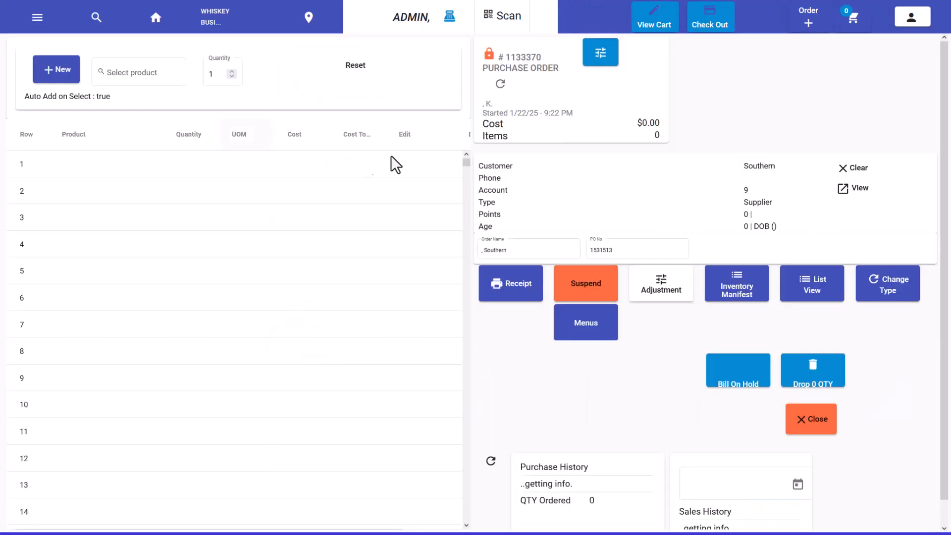
{"action": "key", "text": "ctrl+minus"}
{"action": "key", "text": "ctrl+minus"}
{"action": "key", "text": "ctrl+minus"}
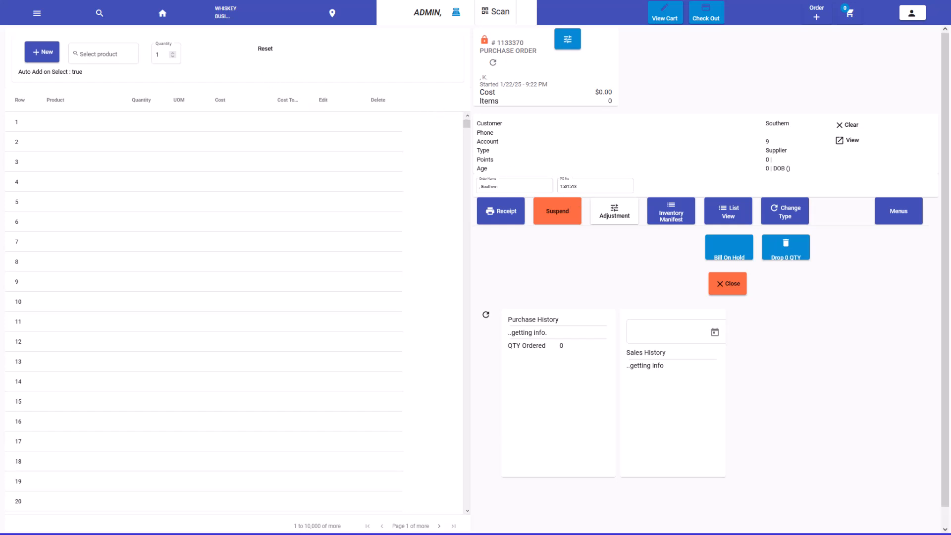
{"action": "left_click", "coordinate": [109, 48]}
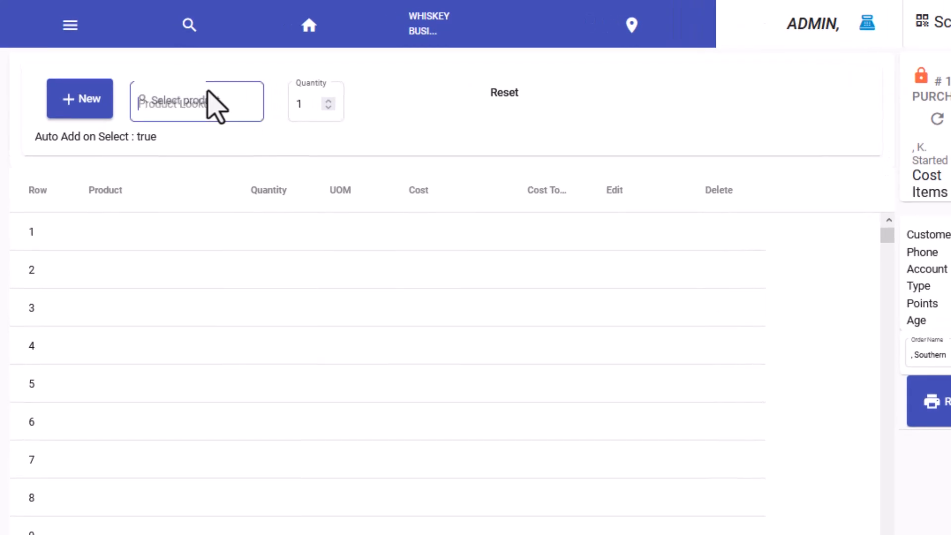
{"action": "type", "text": "absolut"}
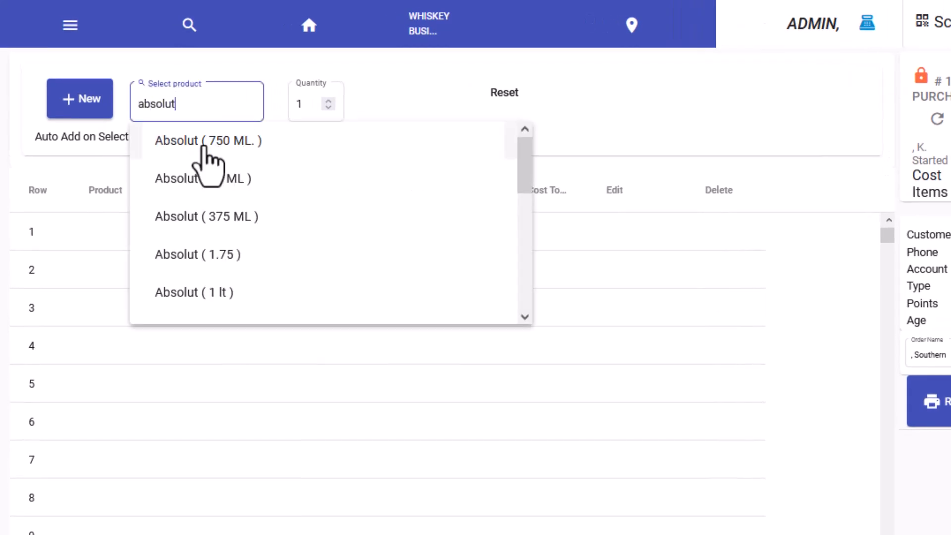
{"action": "left_click", "coordinate": [208, 161]}
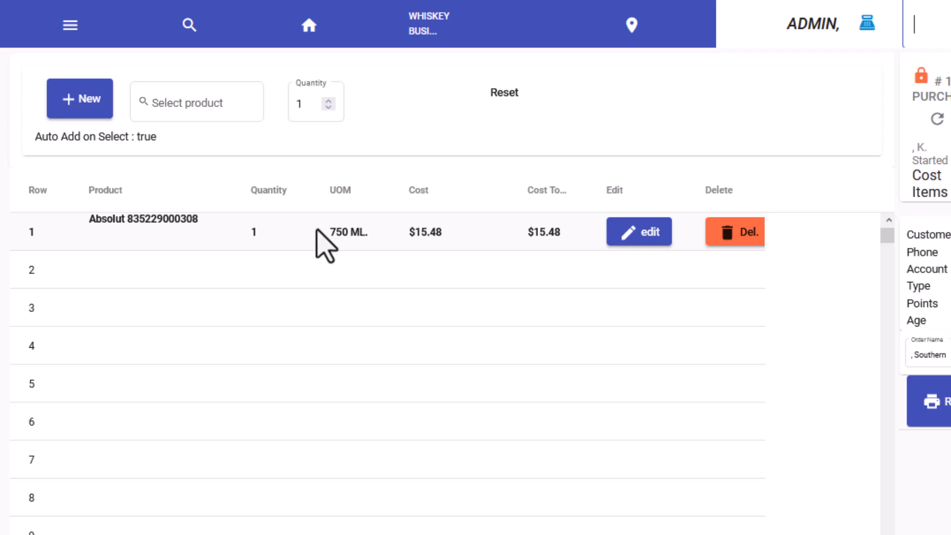
- Set the Absolut line's quantity to 12
{"action": "left_click", "coordinate": [279, 231]}
{"action": "type", "text": "12"}
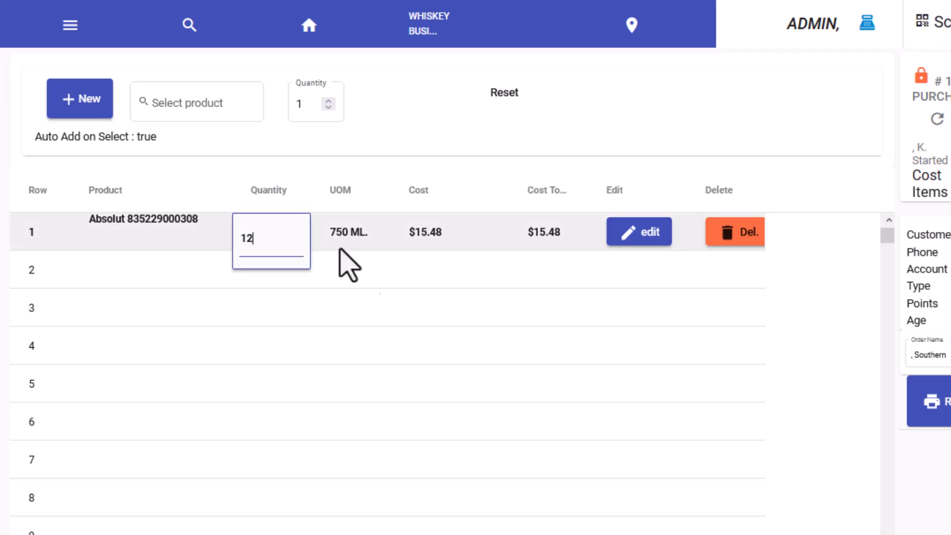
{"action": "left_click", "coordinate": [461, 278]}
- Check the price and cost in the Absolut product's item editor, then return to the order
{"action": "left_click", "coordinate": [507, 232]}
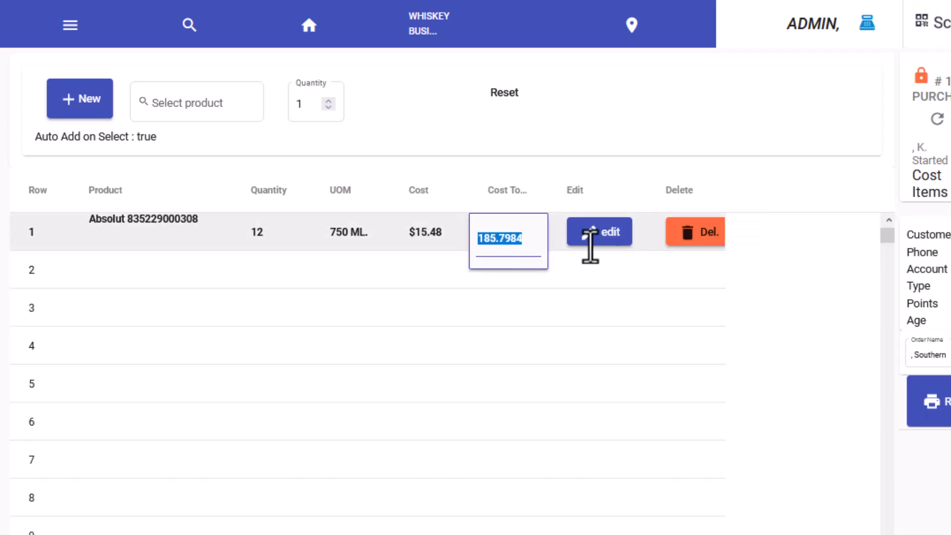
{"action": "left_click", "coordinate": [610, 240]}
{"action": "left_click", "coordinate": [610, 240]}
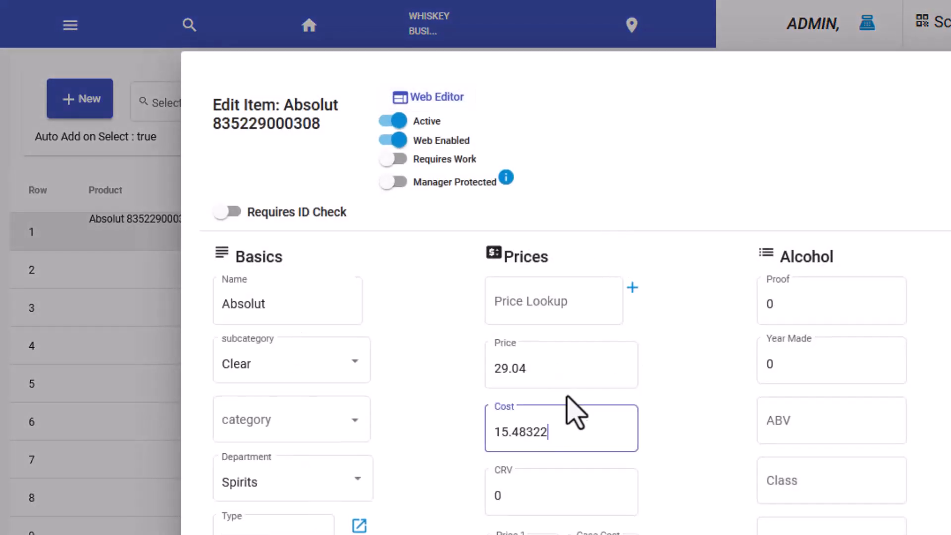
{"action": "left_click", "coordinate": [574, 373]}
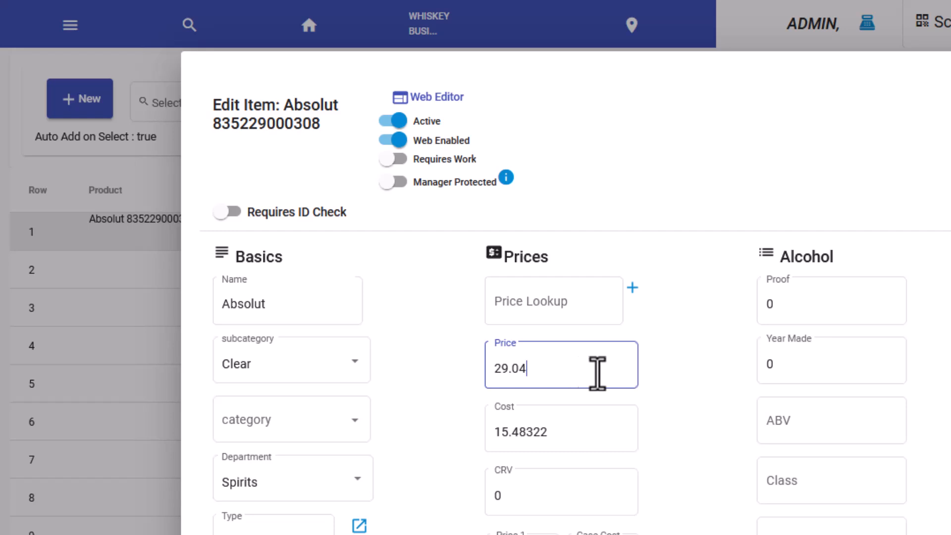
{"action": "key", "text": "Escape"}
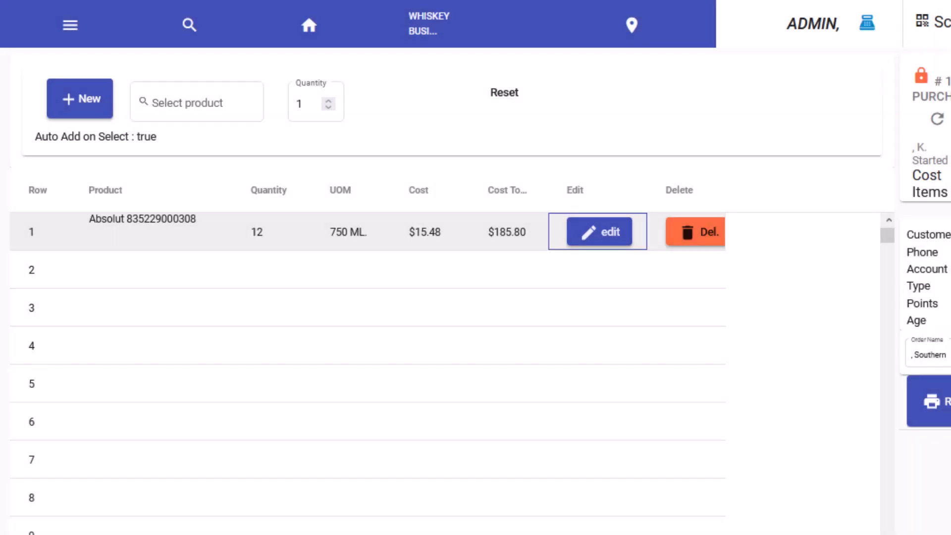
- Set the Absolut line's total cost to 199 and open its unit cost for editing
{"action": "double_click", "coordinate": [505, 242]}
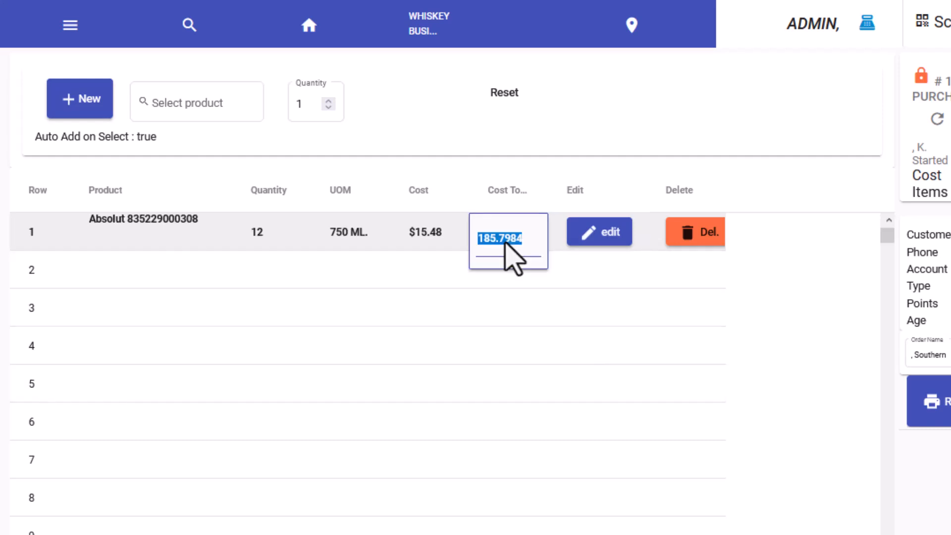
{"action": "type", "text": "199"}
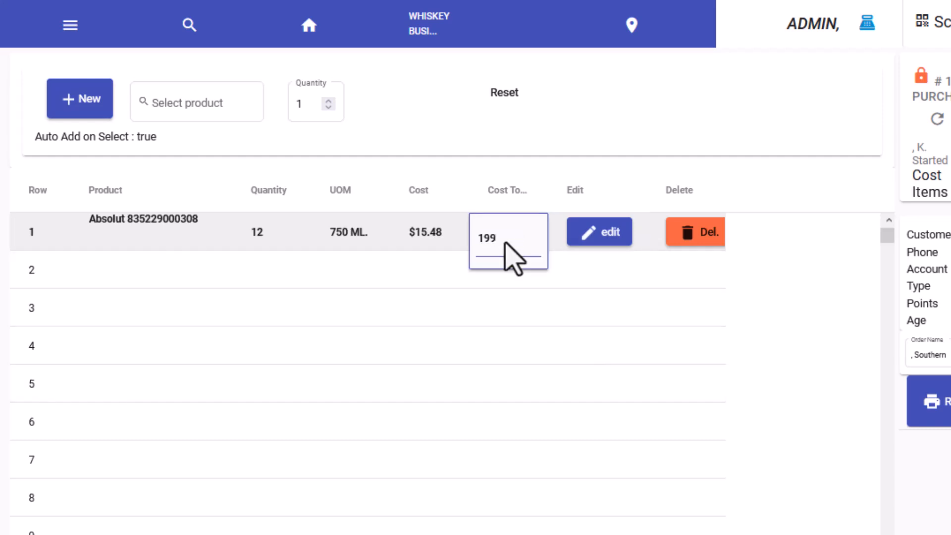
{"action": "key", "text": "Return"}
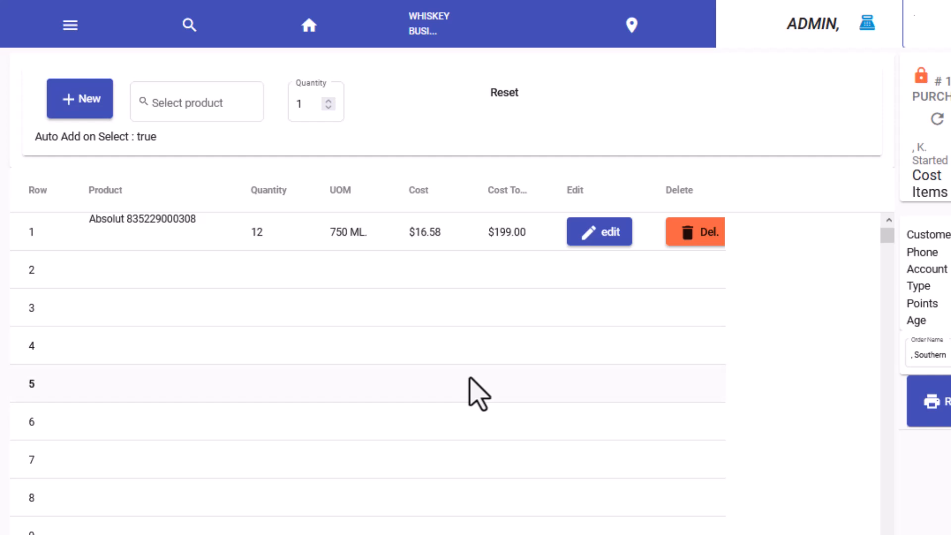
{"action": "double_click", "coordinate": [421, 237]}
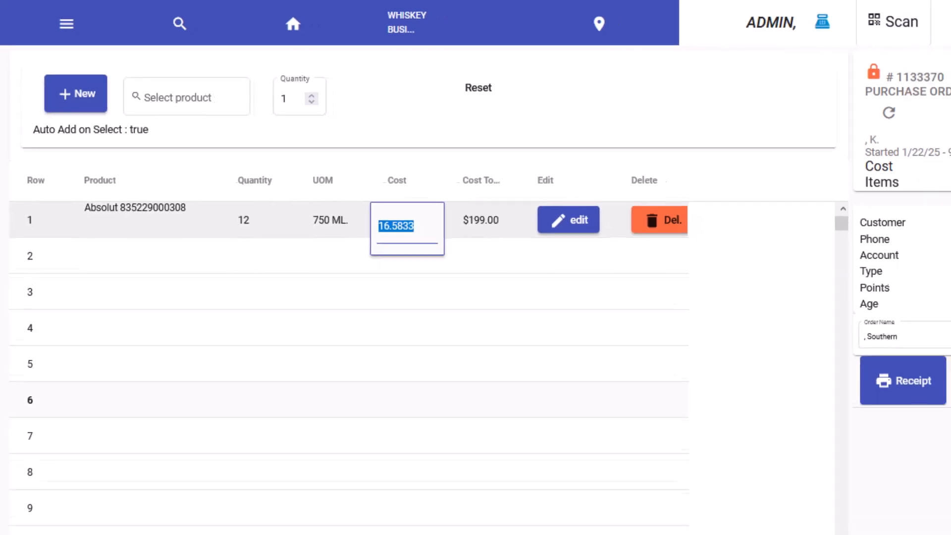
- Set the Absolut item's retail price to 31.04 in the order's pricing details
{"action": "left_click", "coordinate": [489, 444]}
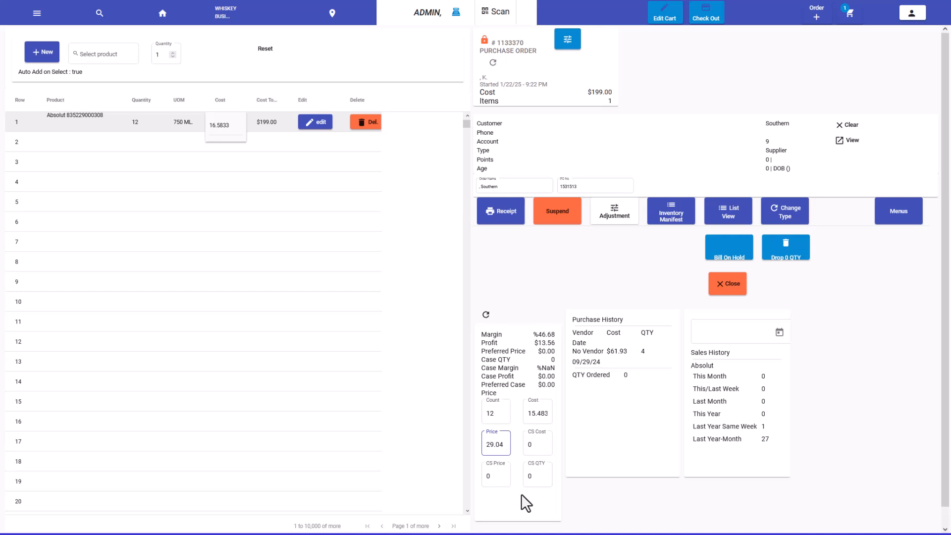
{"action": "key", "text": "BackSpace"}
{"action": "key", "text": "BackSpace"}
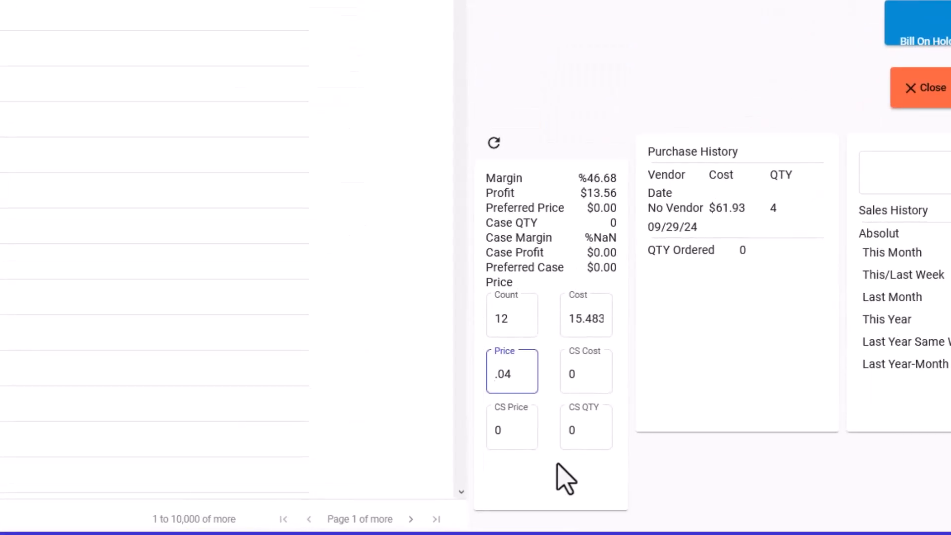
{"action": "type", "text": "31"}
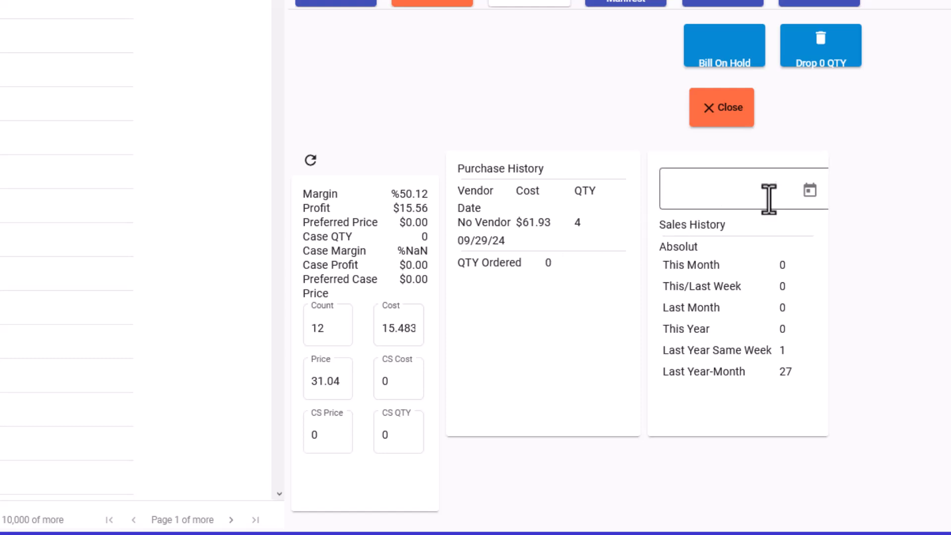
- Browse the sales history calendar back to September 2024 and close it without choosing a date
{"action": "left_click", "coordinate": [809, 193]}
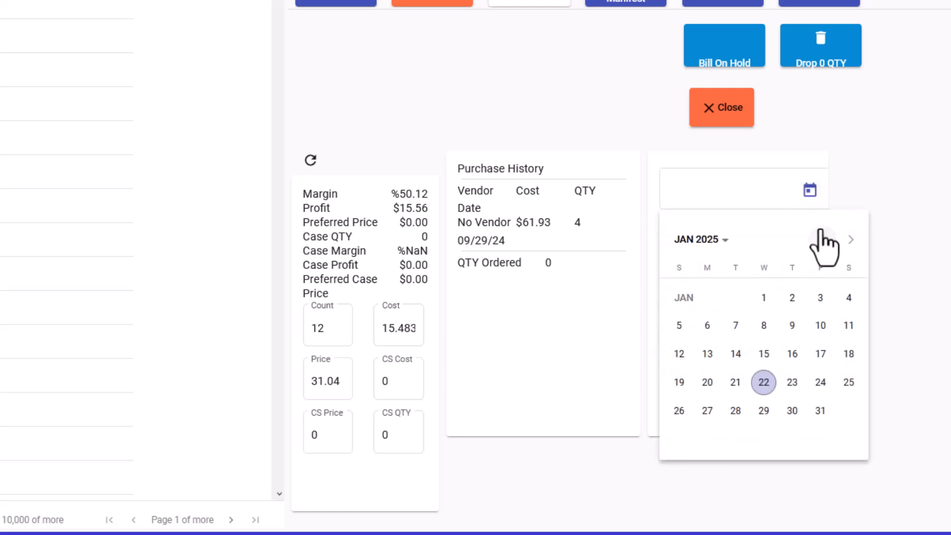
{"action": "left_click", "coordinate": [821, 240]}
{"action": "left_click", "coordinate": [820, 240]}
{"action": "left_click", "coordinate": [821, 239]}
{"action": "left_click", "coordinate": [821, 240]}
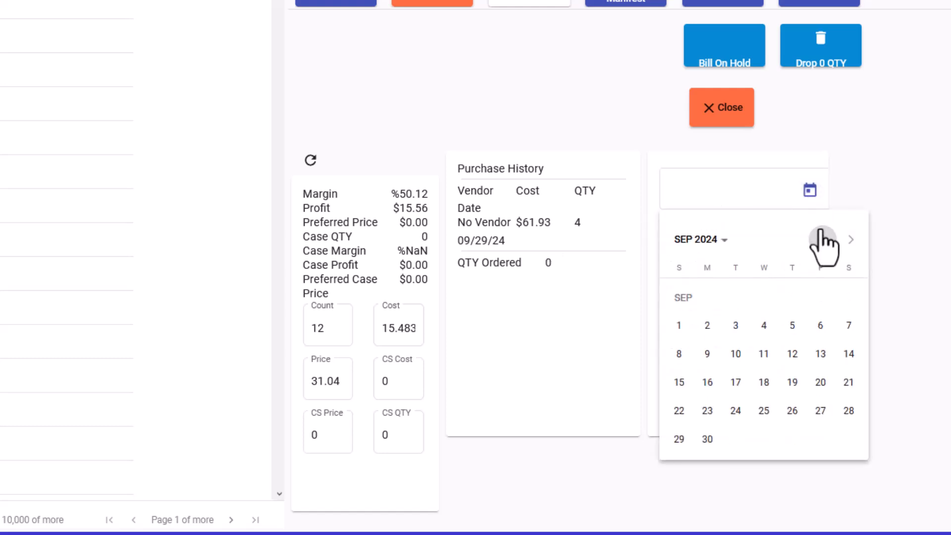
{"action": "left_click", "coordinate": [901, 319]}
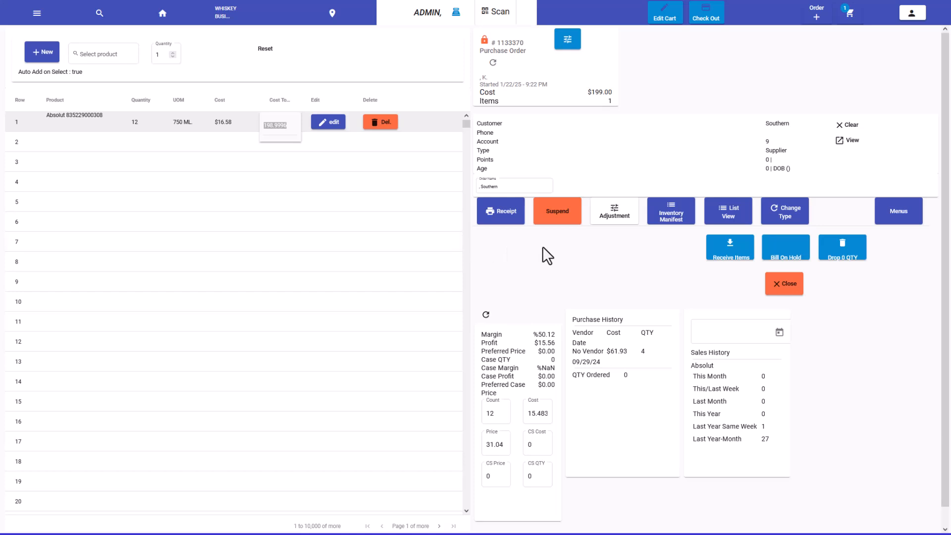
- Receive the purchase order's items into inventory and exit the manifest
{"action": "left_click", "coordinate": [730, 251]}
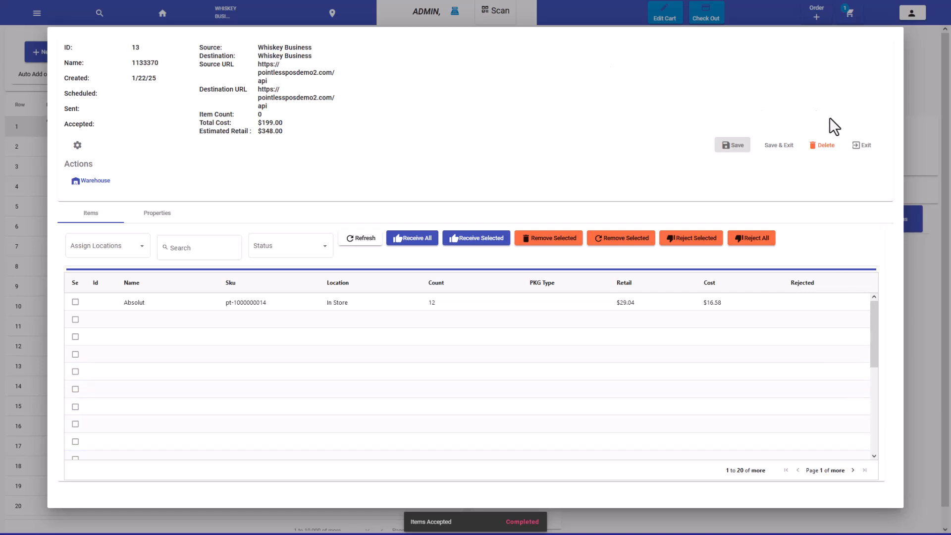
{"action": "left_click", "coordinate": [864, 146]}
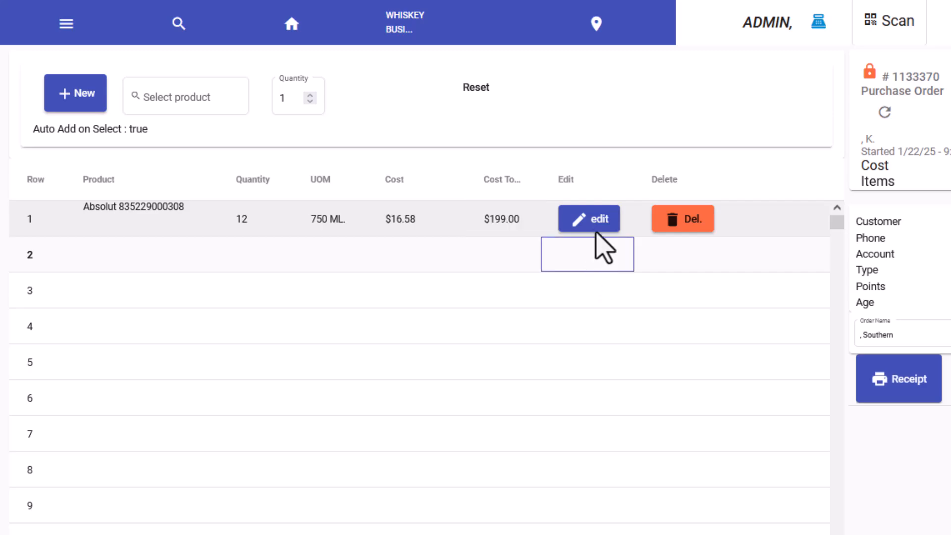
- Review the received Absolut product's price and cost in its item editor, then exit the editor
{"action": "left_click", "coordinate": [597, 218]}
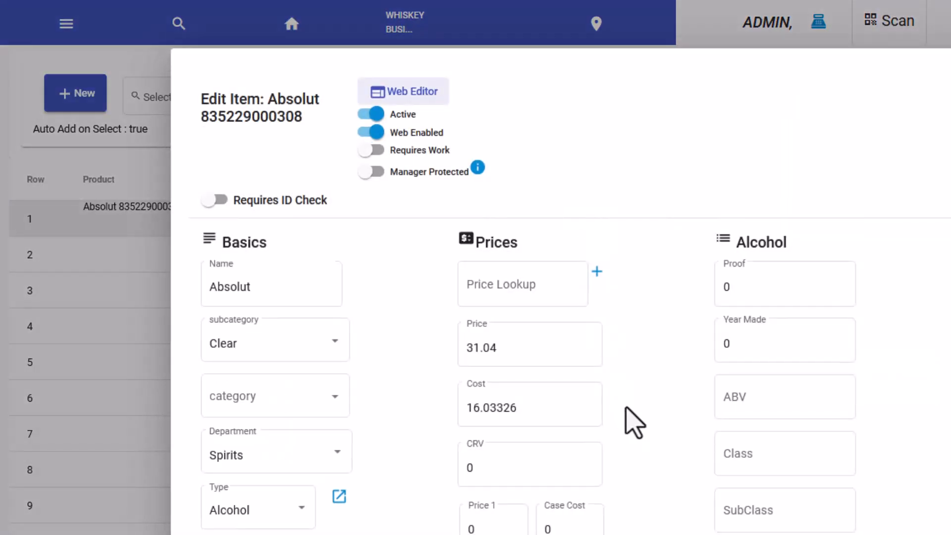
{"action": "left_click", "coordinate": [591, 410]}
{"action": "key", "text": "Escape"}
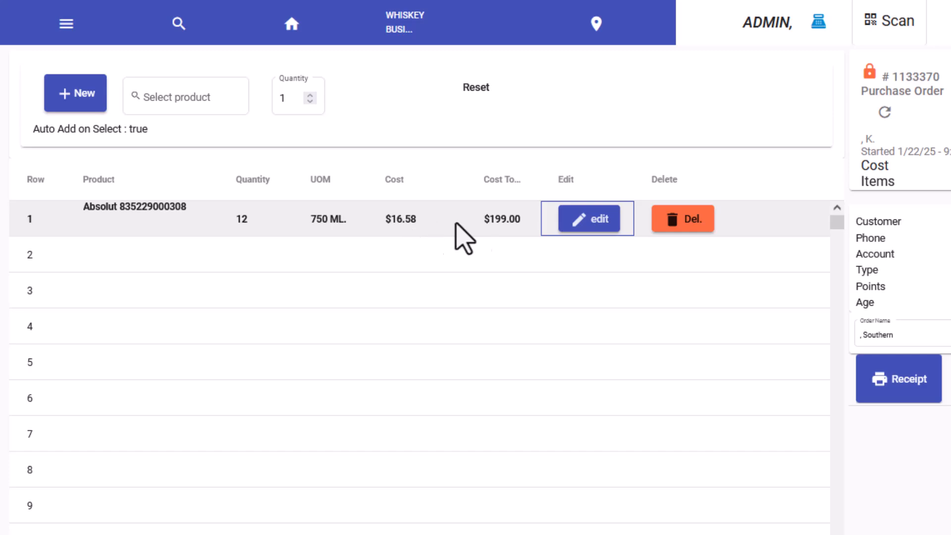
{"action": "left_click", "coordinate": [578, 221]}
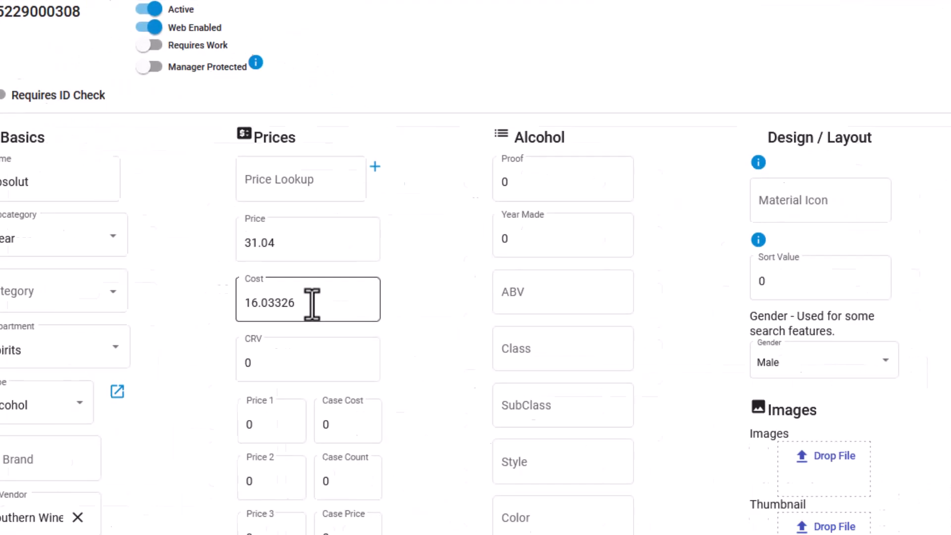
{"action": "left_click", "coordinate": [341, 315]}
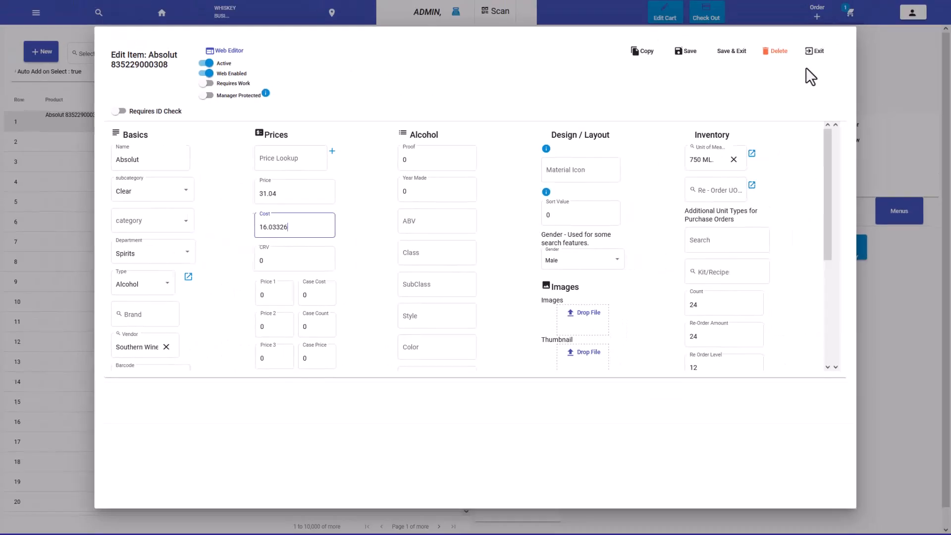
{"action": "left_click", "coordinate": [815, 50]}
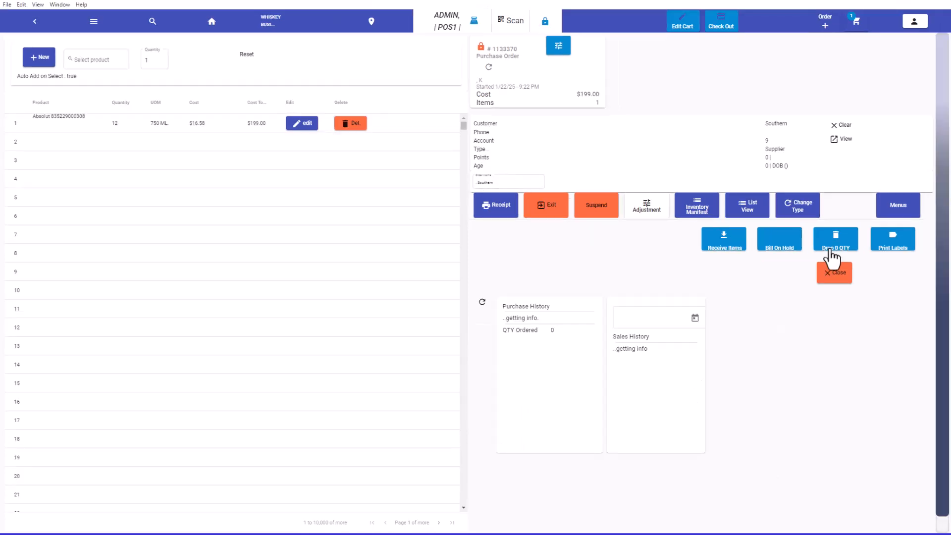
- Close the purchase order, then find the suspended print que order and open it in the full cart view
{"action": "left_click", "coordinate": [840, 273]}
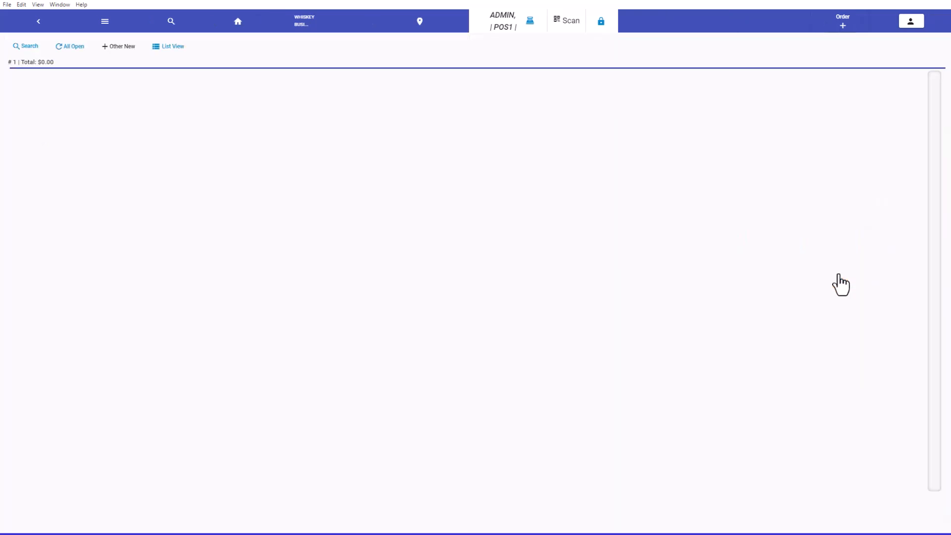
{"action": "left_click", "coordinate": [28, 47]}
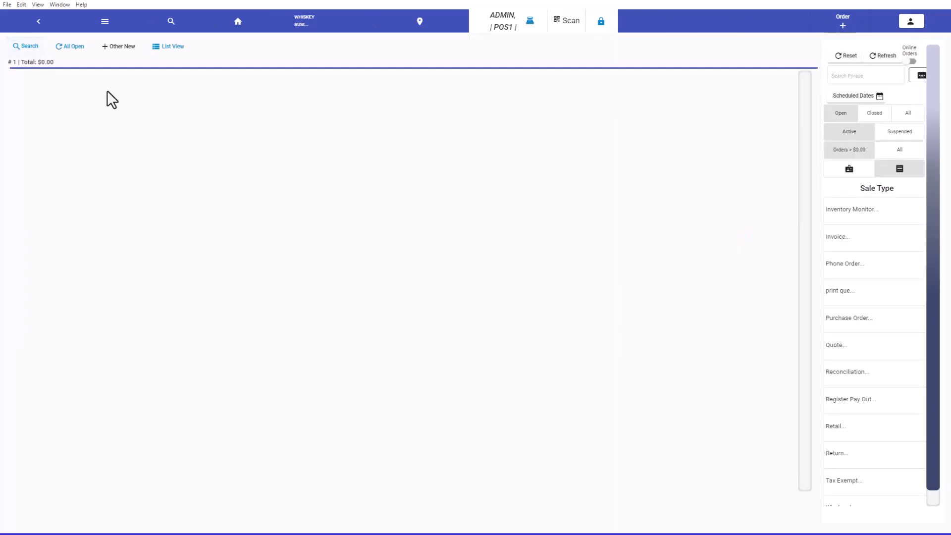
{"action": "left_click", "coordinate": [899, 134]}
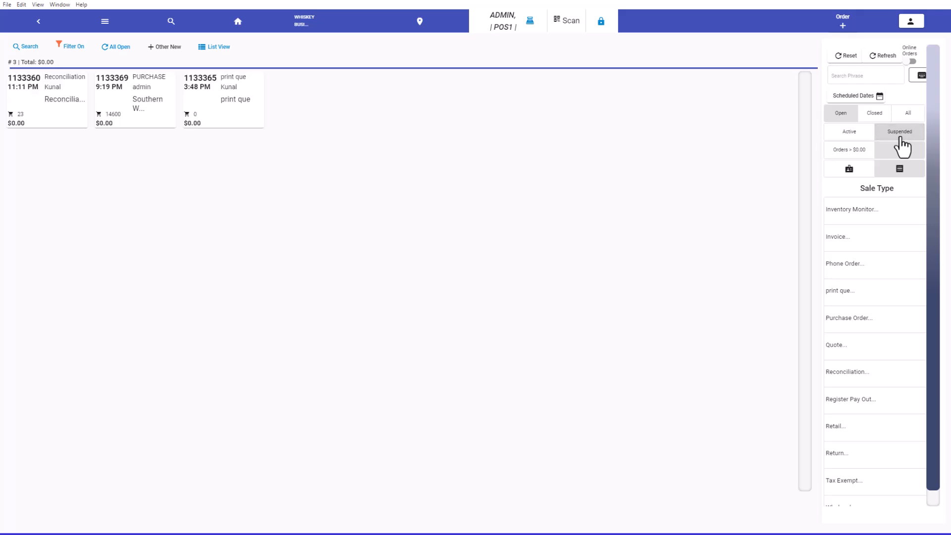
{"action": "left_click", "coordinate": [243, 105]}
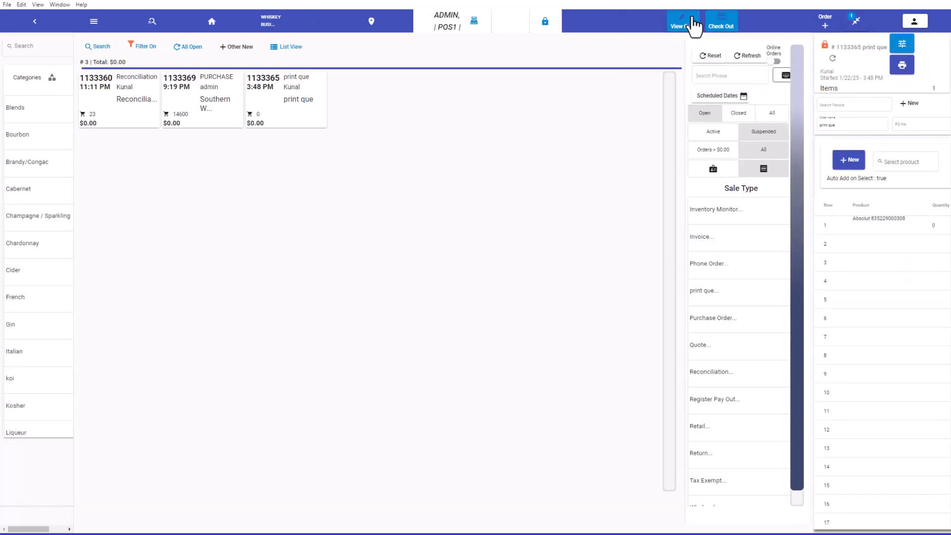
{"action": "left_click", "coordinate": [693, 25]}
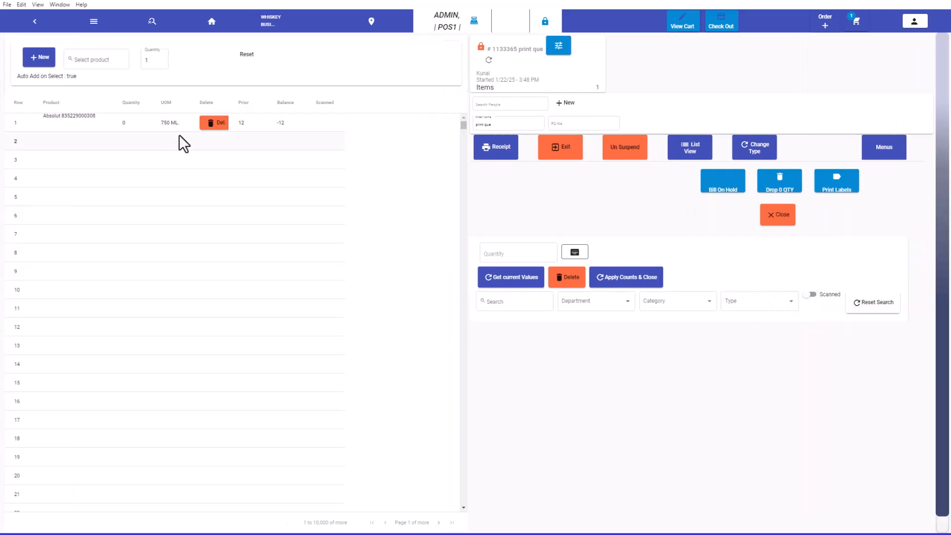
- Open label printing for the Absolut item in the print que order and set the print quantity to 1
{"action": "double_click", "coordinate": [147, 124]}
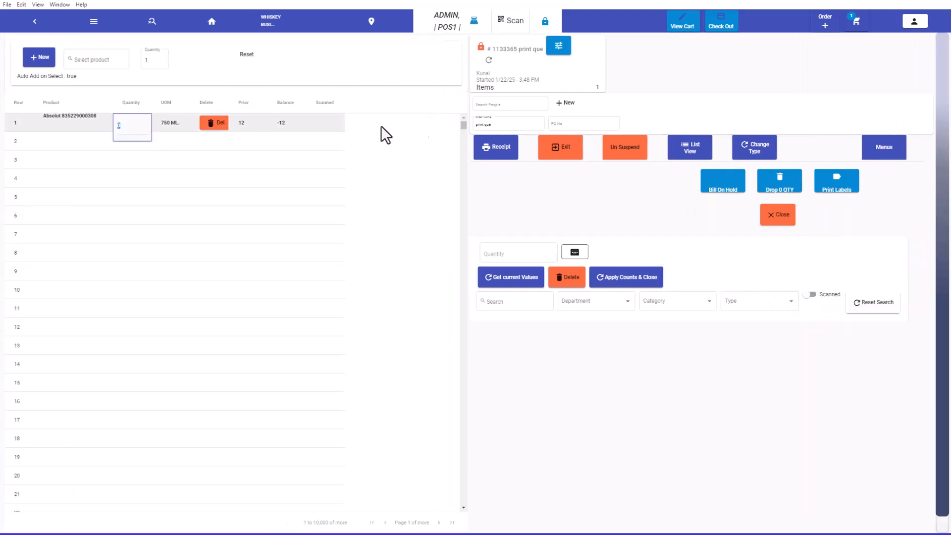
{"action": "left_click", "coordinate": [833, 184]}
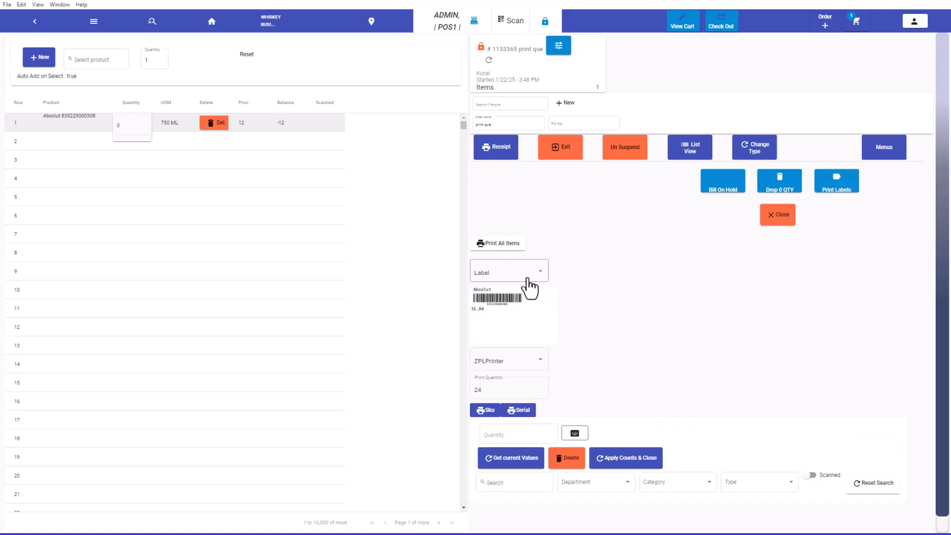
{"action": "left_click", "coordinate": [501, 387]}
{"action": "left_click_drag", "start_coordinate": [501, 387], "coordinate": [441, 384]}
{"action": "type", "text": "1"}
{"action": "left_click", "coordinate": [561, 372]}
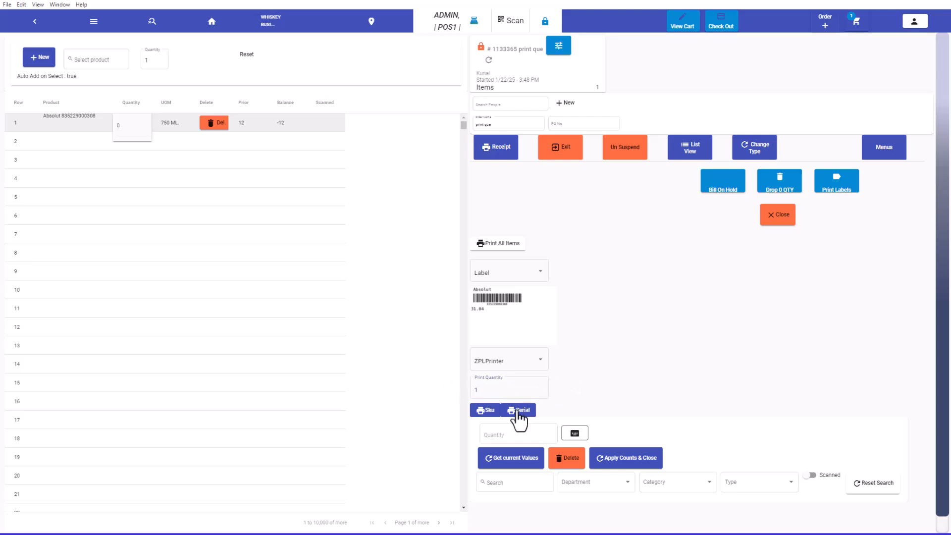